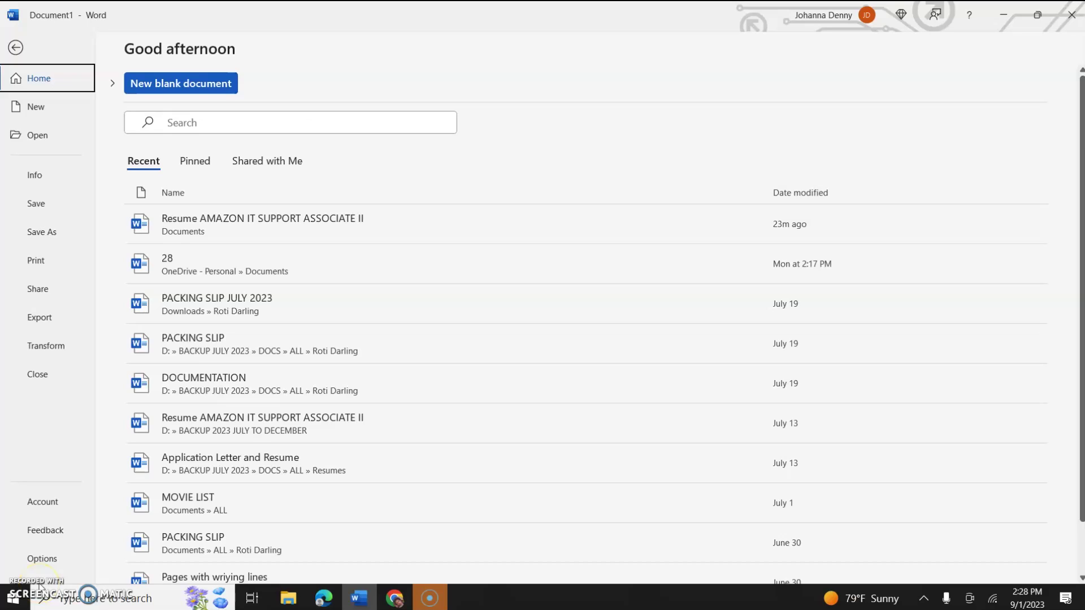
Toggle between the start screen of recent documents and the blank Document1, ending on the start screen
{"action": "left_click", "coordinate": [21, 48]}
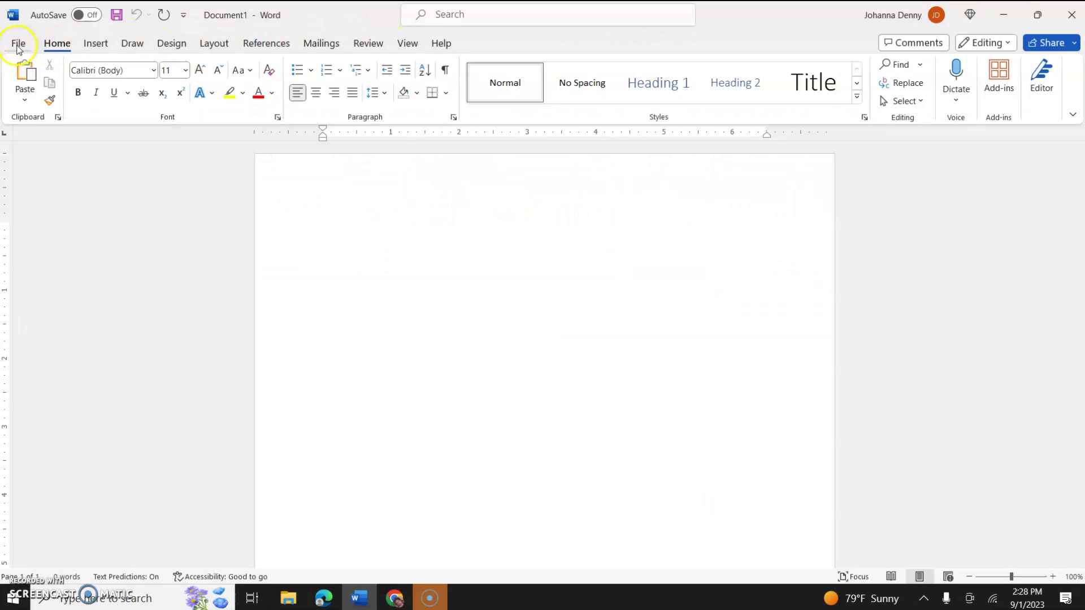
{"action": "left_click", "coordinate": [18, 43]}
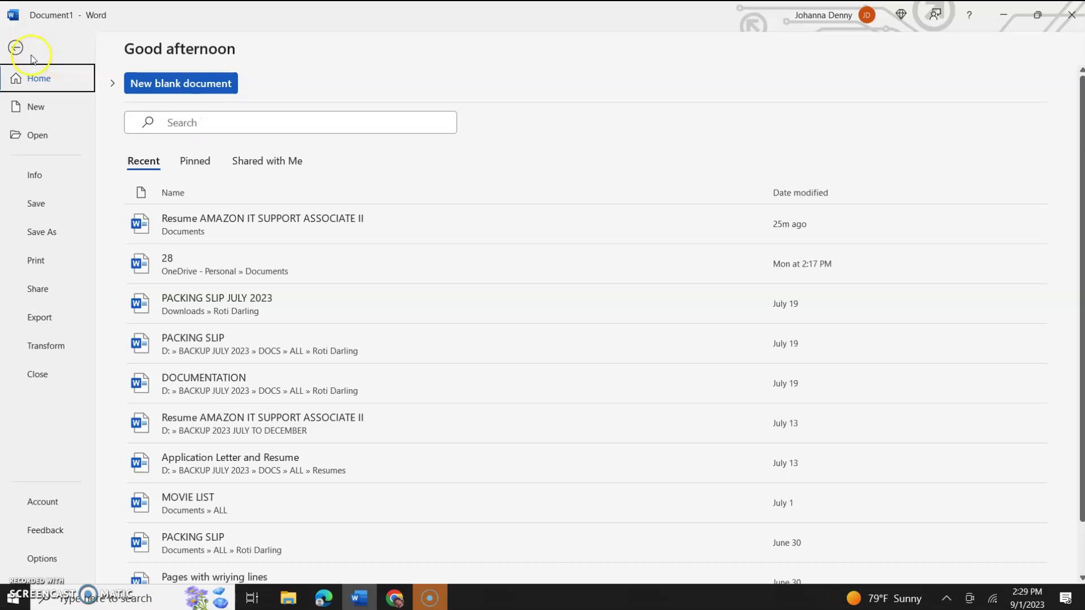
{"action": "left_click", "coordinate": [15, 47]}
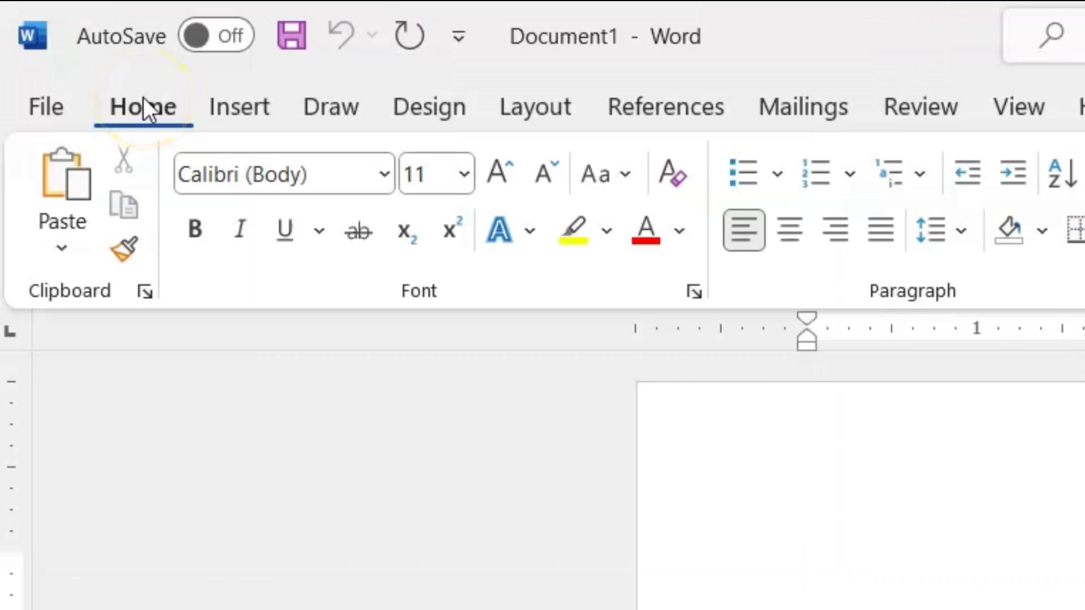
{"action": "left_click", "coordinate": [47, 108]}
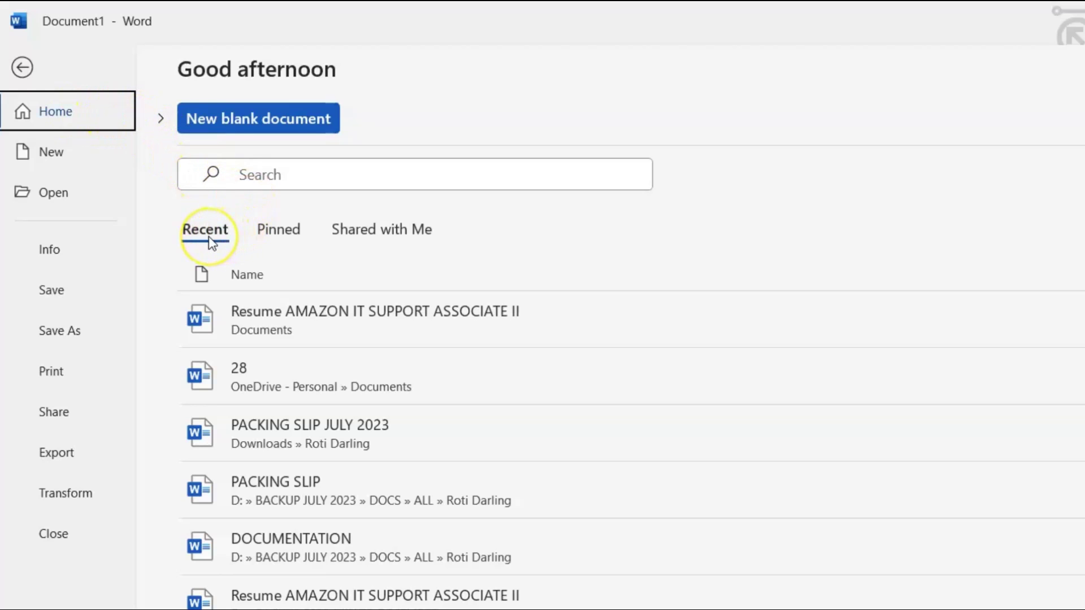
{"action": "scroll", "coordinate": [366, 491], "scroll_direction": "down", "scroll_amount": 1}
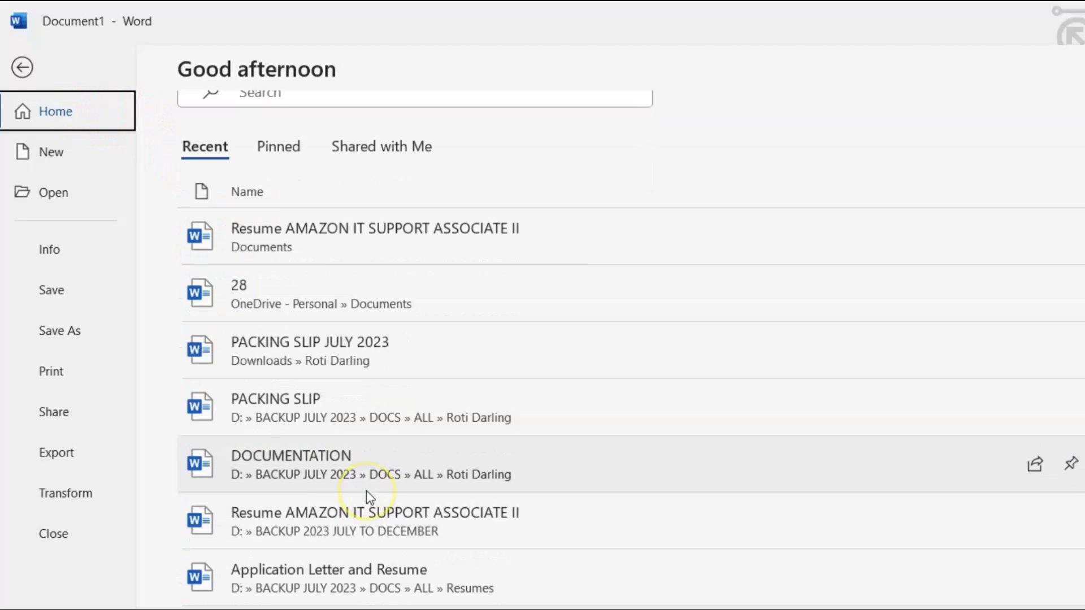
{"action": "scroll", "coordinate": [366, 491], "scroll_direction": "up", "scroll_amount": 1}
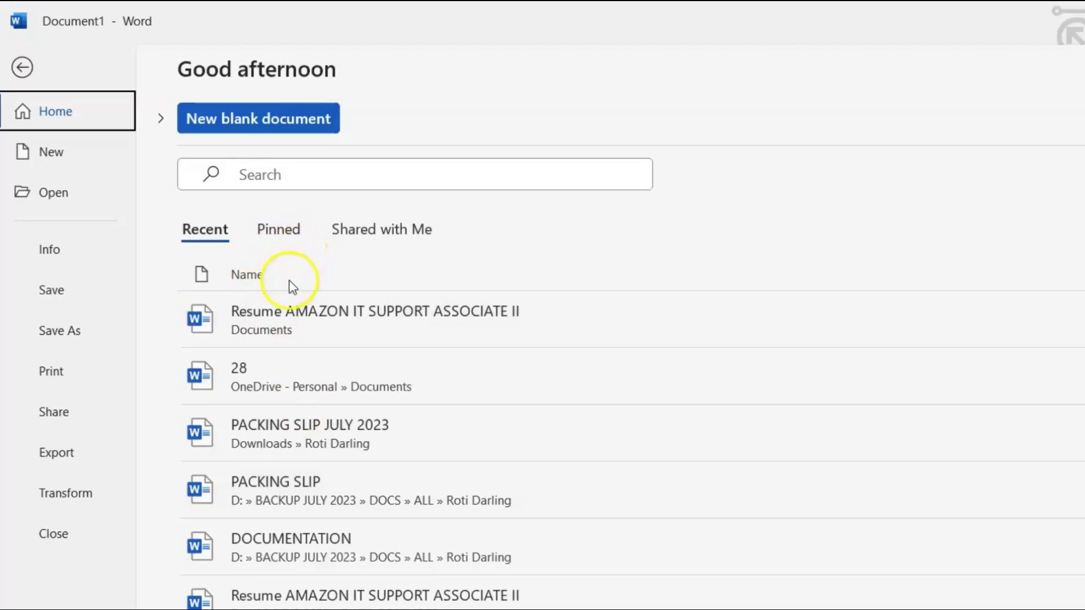
{"action": "mouse_move", "coordinate": [375, 236]}
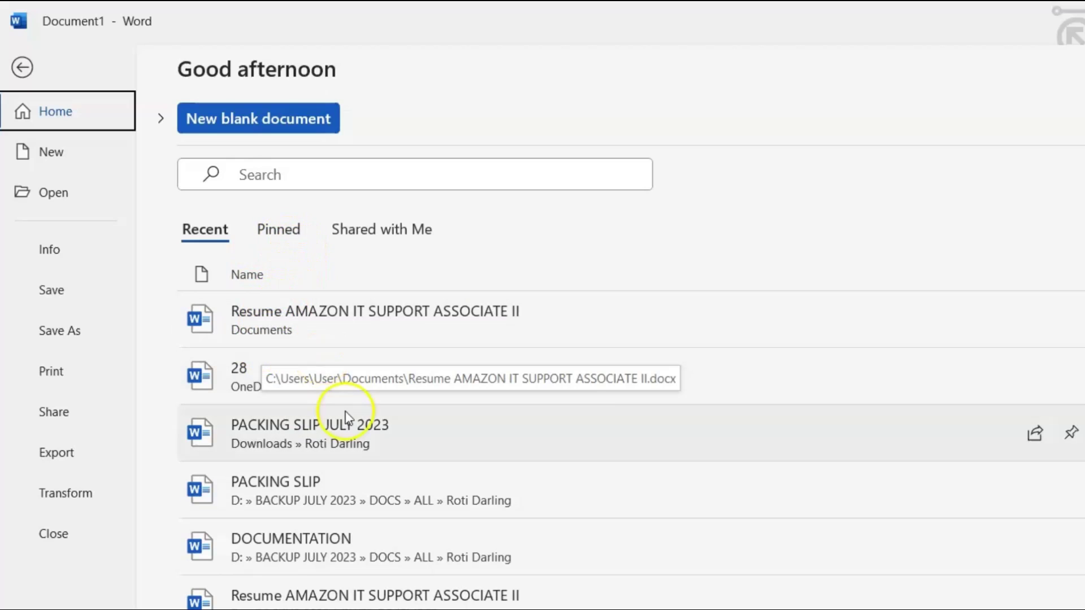
{"action": "scroll", "coordinate": [347, 419], "scroll_direction": "down", "scroll_amount": 1}
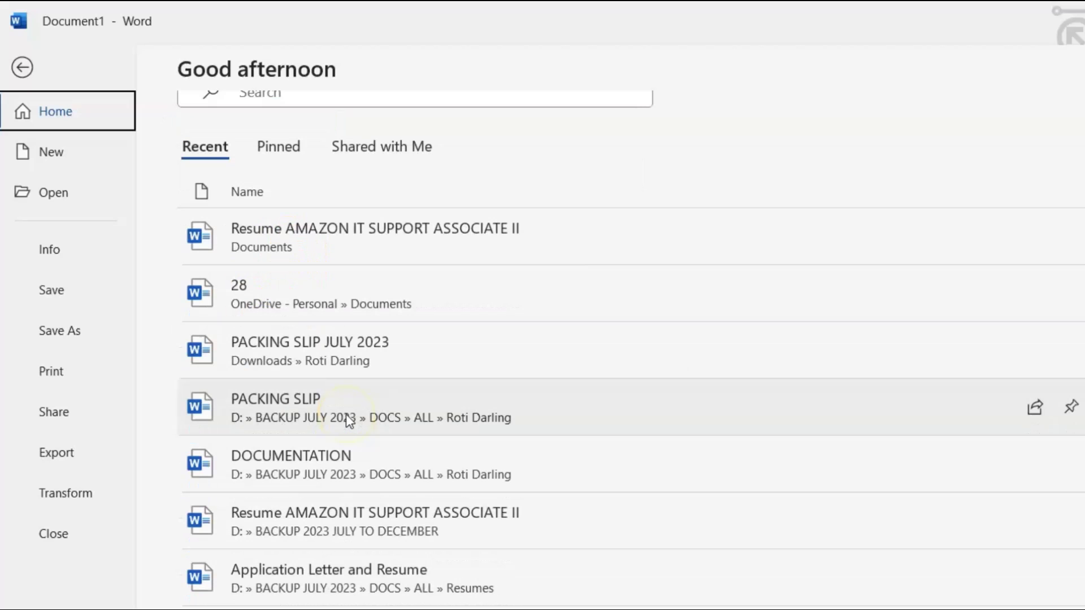
{"action": "scroll", "coordinate": [345, 415], "scroll_direction": "up", "scroll_amount": 1}
{"action": "scroll", "coordinate": [346, 416], "scroll_direction": "down", "scroll_amount": 1}
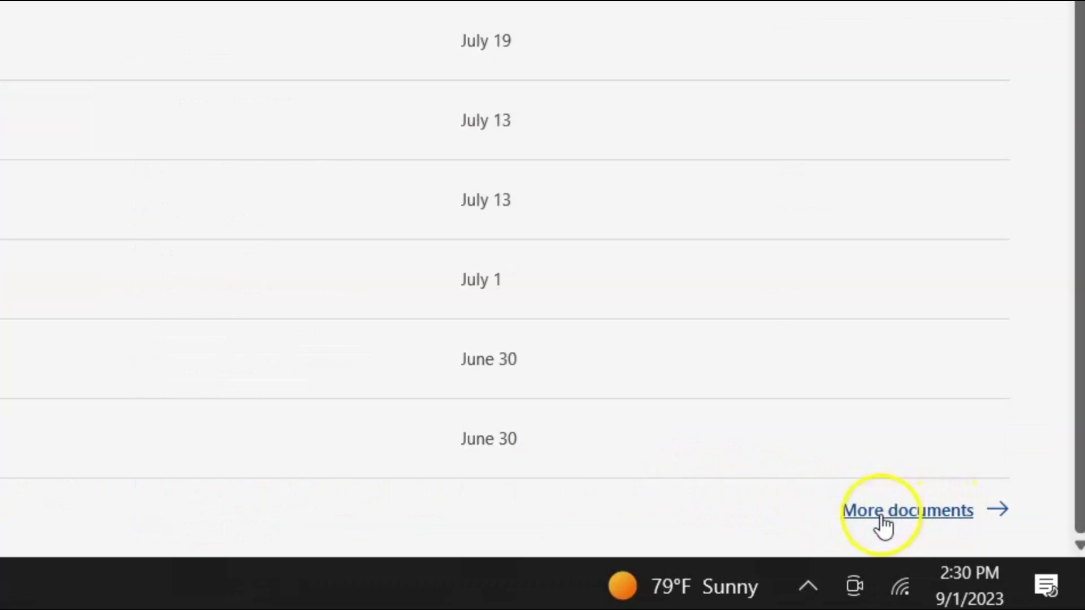
{"action": "mouse_move", "coordinate": [593, 350]}
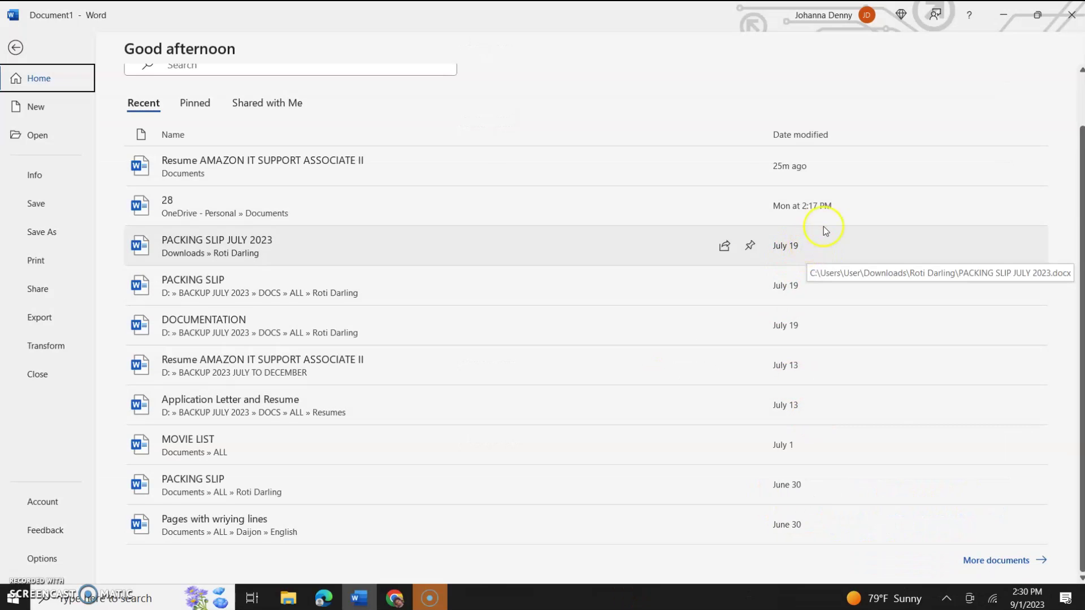
{"action": "scroll", "coordinate": [854, 173], "scroll_direction": "up", "scroll_amount": 2}
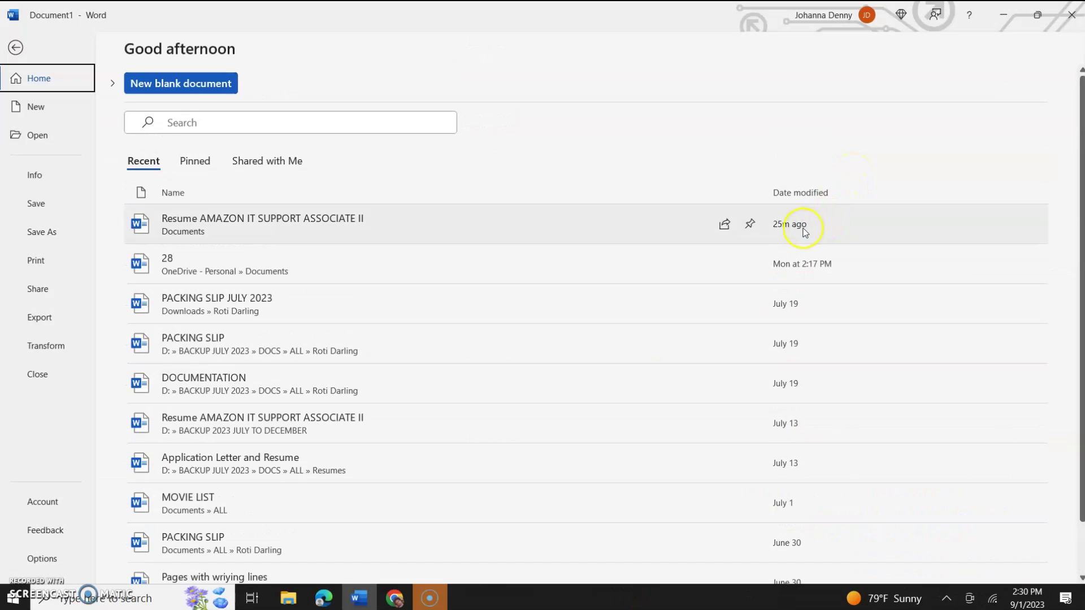
{"action": "mouse_move", "coordinate": [810, 344]}
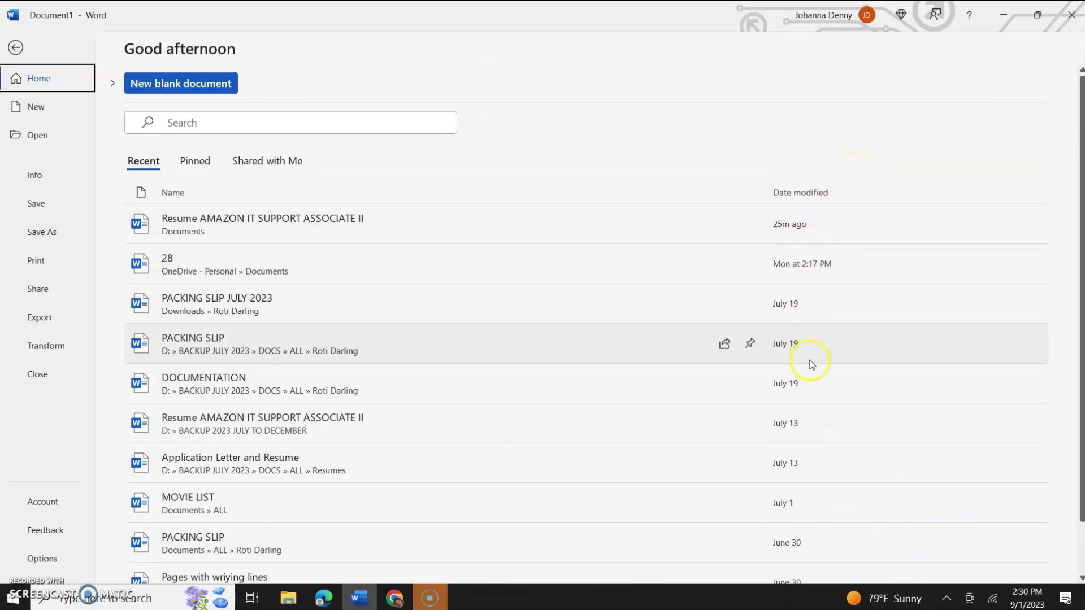
{"action": "scroll", "coordinate": [629, 341], "scroll_direction": "down", "scroll_amount": 1}
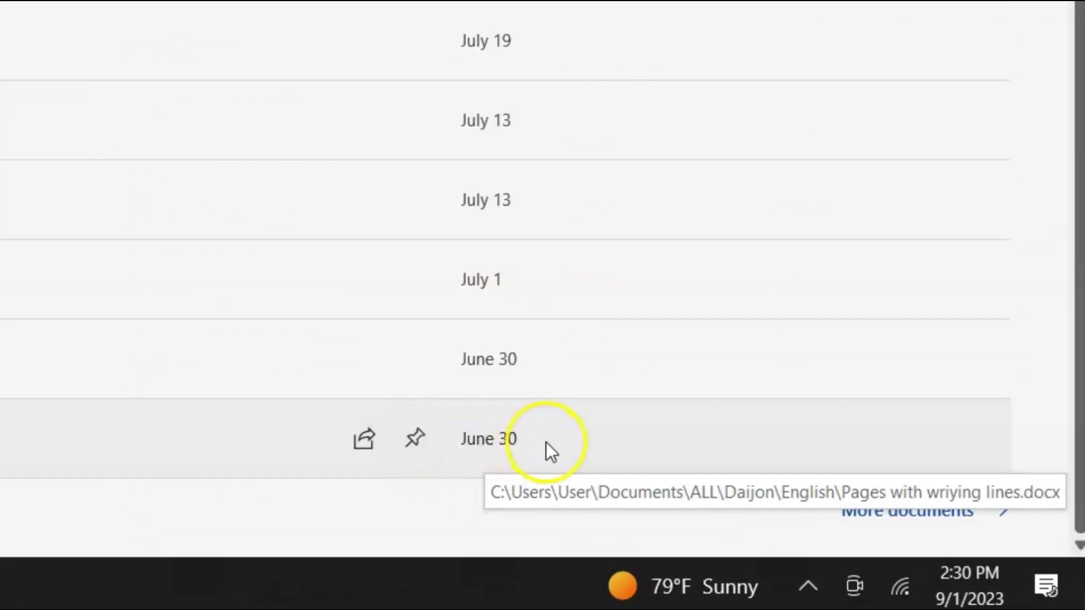
Reach the end of the Recent list and show More documents
{"action": "left_click", "coordinate": [901, 526]}
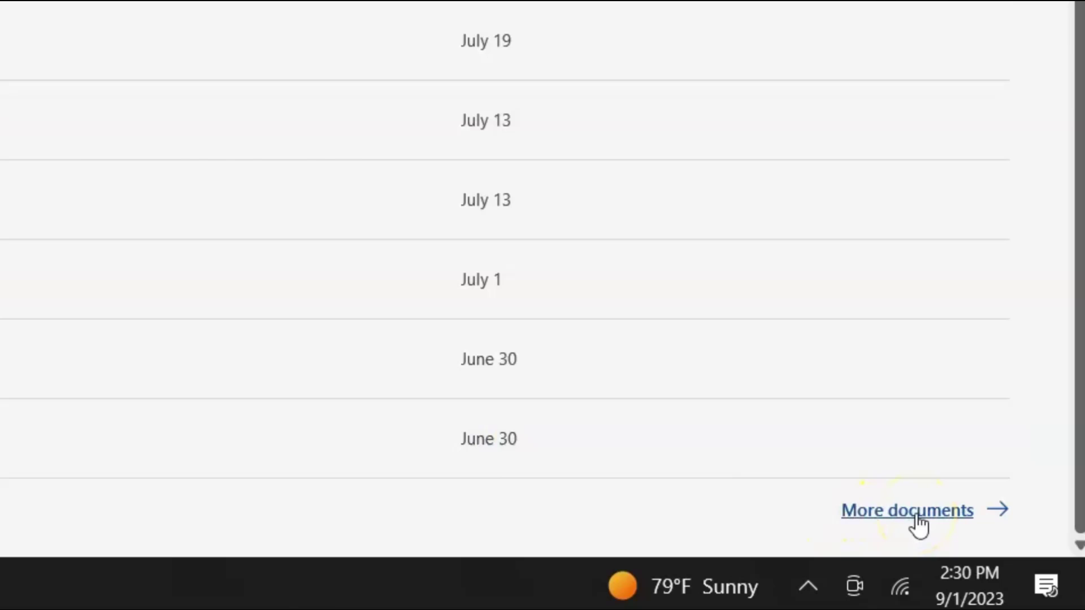
{"action": "left_click", "coordinate": [917, 514]}
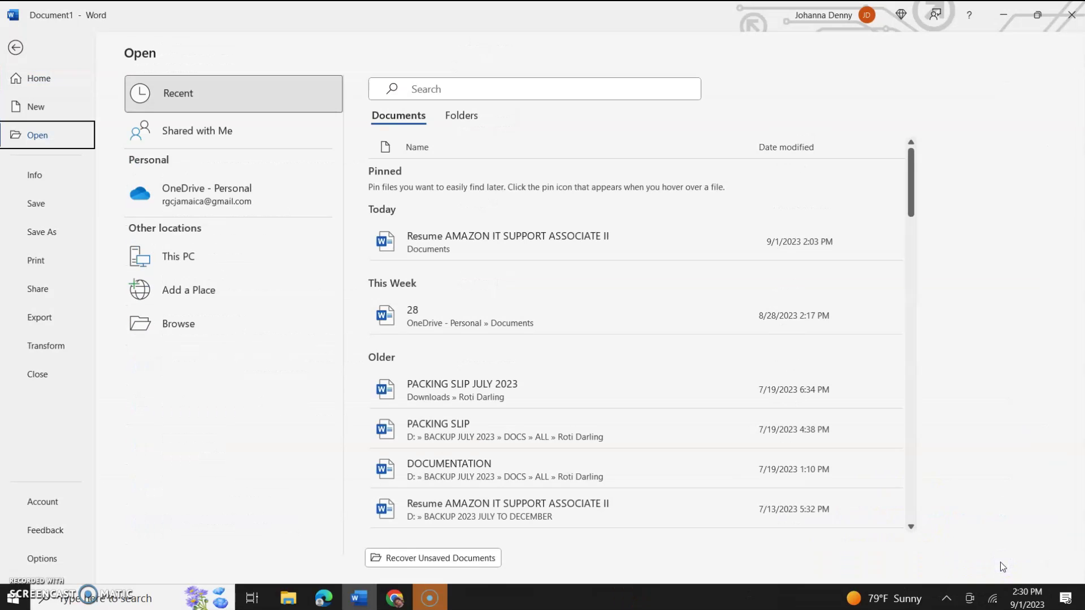
{"action": "scroll", "coordinate": [771, 466], "scroll_direction": "down", "scroll_amount": 3}
{"action": "scroll", "coordinate": [771, 463], "scroll_direction": "down", "scroll_amount": 3}
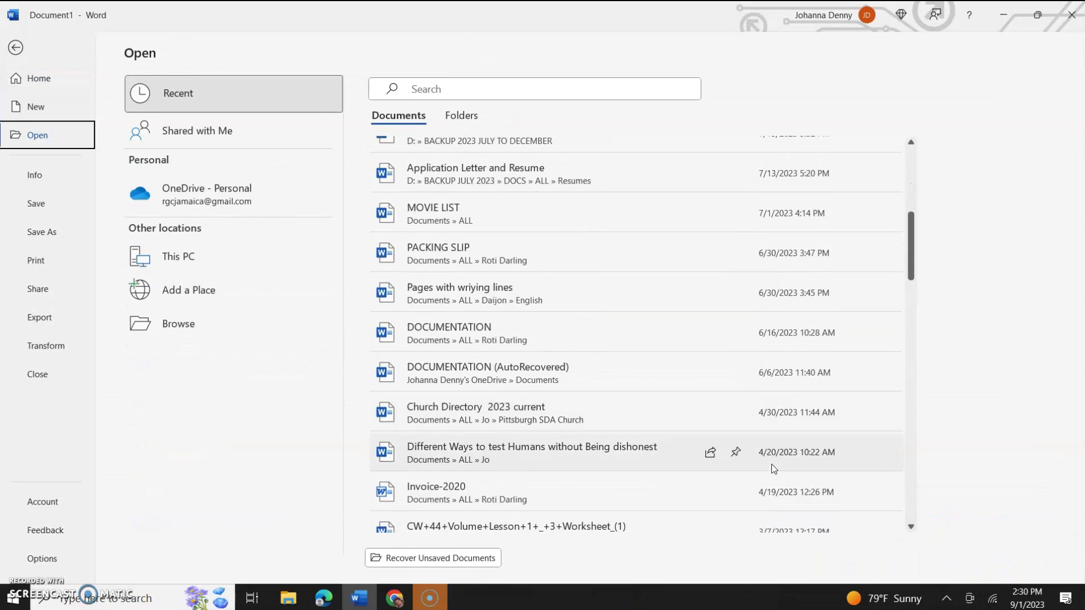
{"action": "scroll", "coordinate": [771, 464], "scroll_direction": "down", "scroll_amount": 2}
{"action": "scroll", "coordinate": [833, 322], "scroll_direction": "down", "scroll_amount": 5}
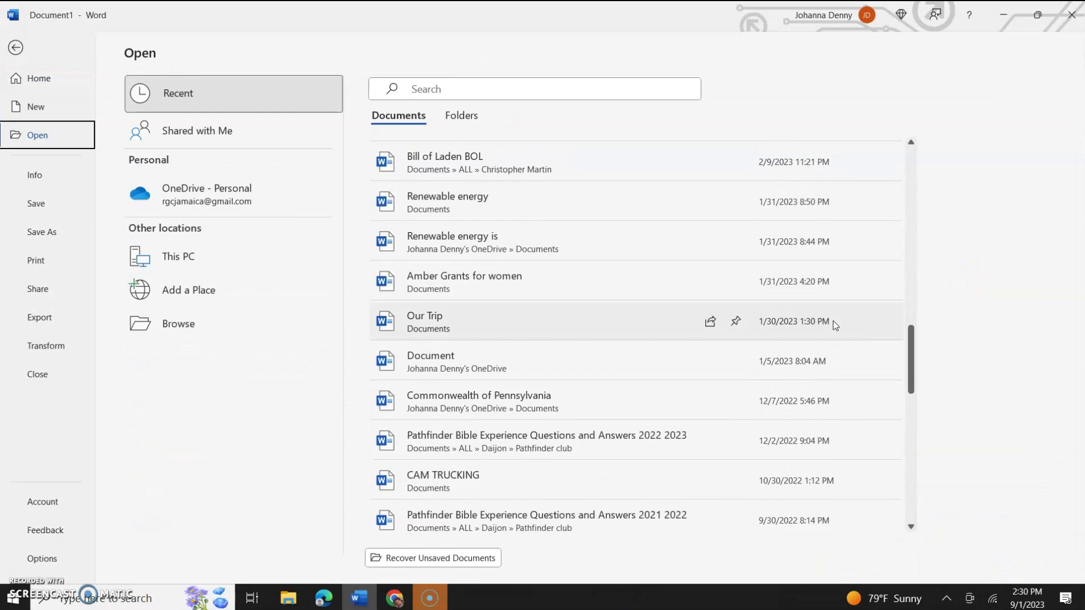
{"action": "scroll", "coordinate": [833, 322], "scroll_direction": "down", "scroll_amount": 5}
{"action": "scroll", "coordinate": [833, 322], "scroll_direction": "down", "scroll_amount": 3}
{"action": "scroll", "coordinate": [833, 322], "scroll_direction": "down", "scroll_amount": 2}
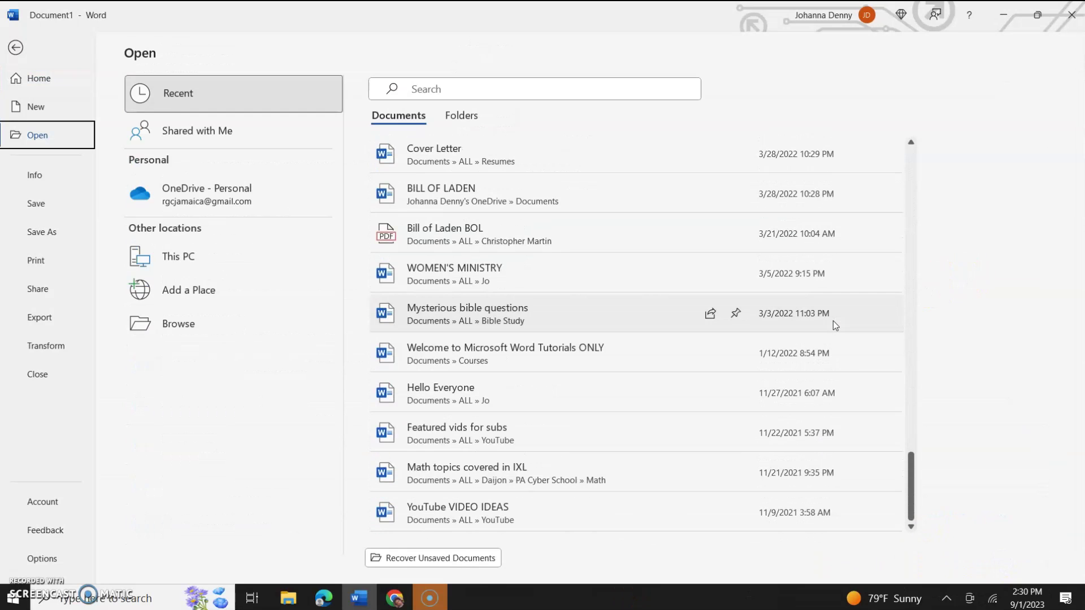
{"action": "scroll", "coordinate": [832, 321], "scroll_direction": "up", "scroll_amount": 4}
{"action": "scroll", "coordinate": [832, 321], "scroll_direction": "up", "scroll_amount": 3}
{"action": "scroll", "coordinate": [834, 321], "scroll_direction": "down", "scroll_amount": 5}
{"action": "scroll", "coordinate": [832, 321], "scroll_direction": "down", "scroll_amount": 2}
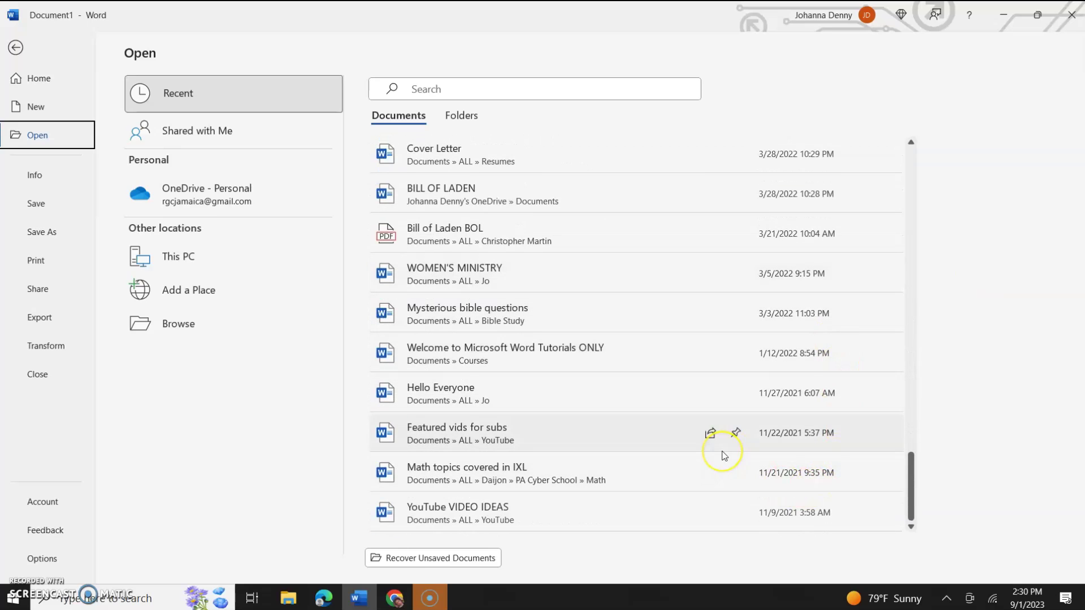
{"action": "scroll", "coordinate": [722, 455], "scroll_direction": "up", "scroll_amount": 10}
{"action": "scroll", "coordinate": [722, 455], "scroll_direction": "up", "scroll_amount": 3}
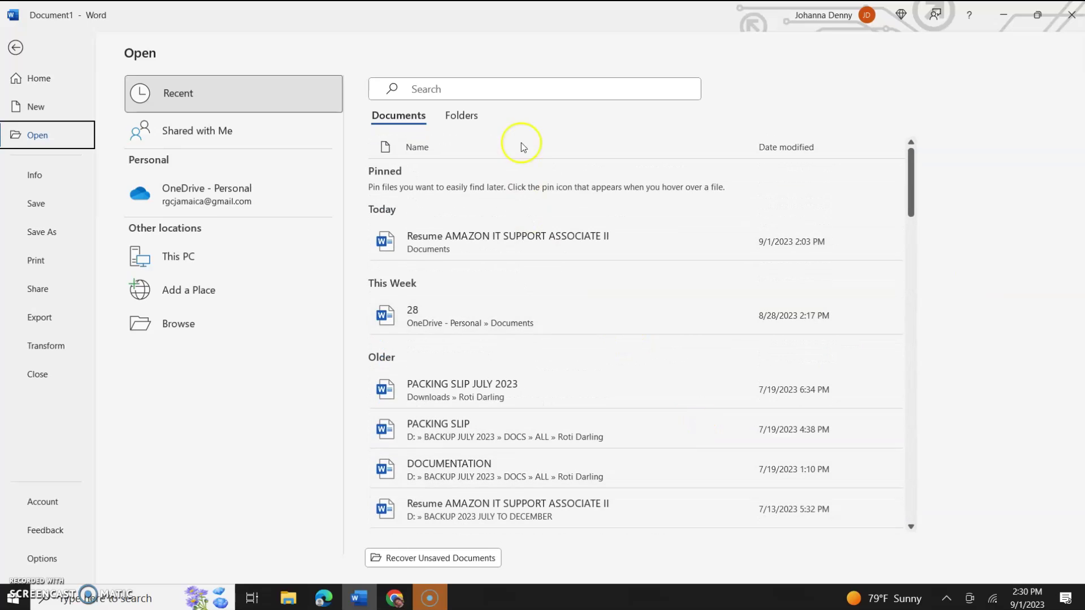
{"action": "left_click", "coordinate": [481, 88]}
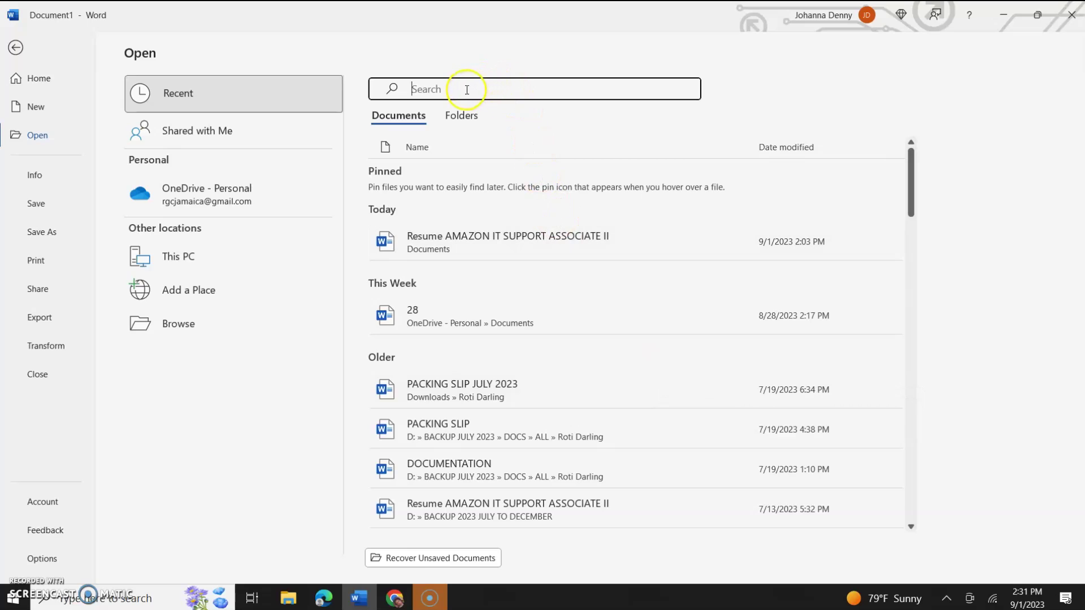
{"action": "left_click", "coordinate": [423, 85]}
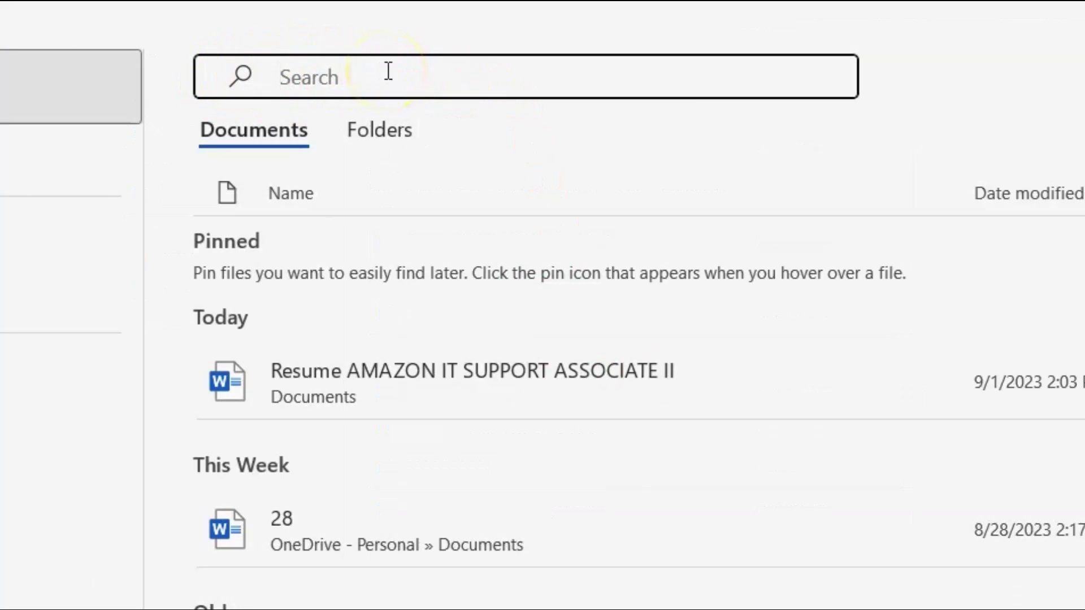
{"action": "type", "text": "c"}
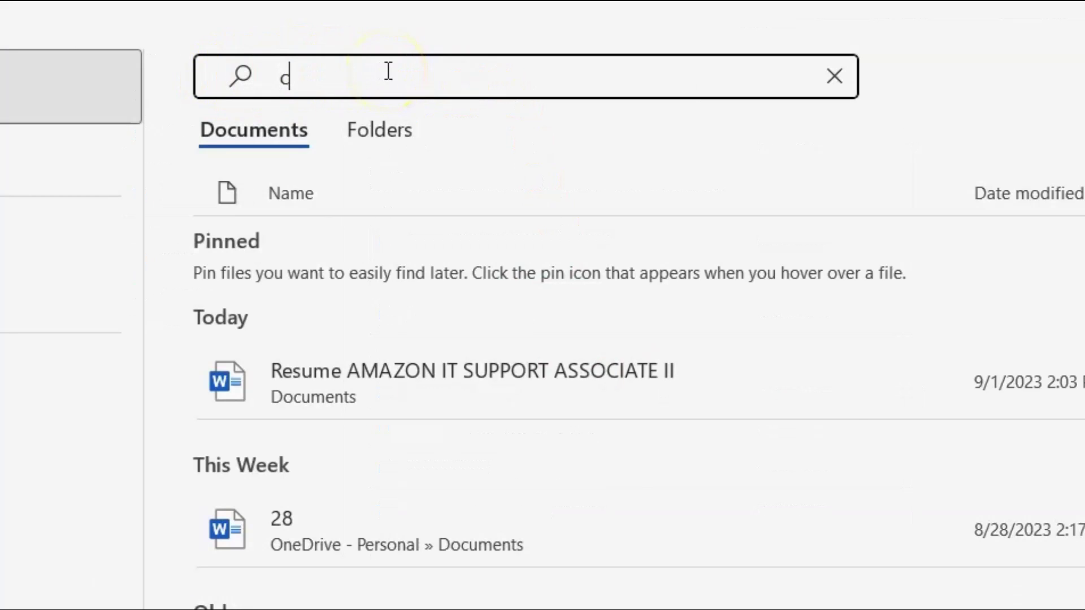
{"action": "type", "text": "r"}
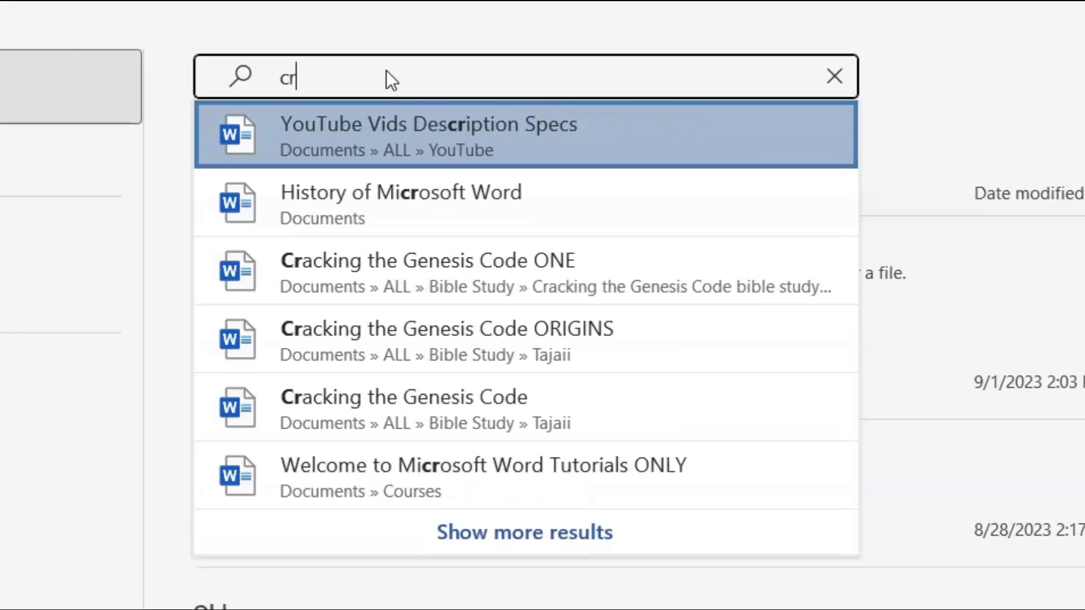
{"action": "type", "text": "ackin"}
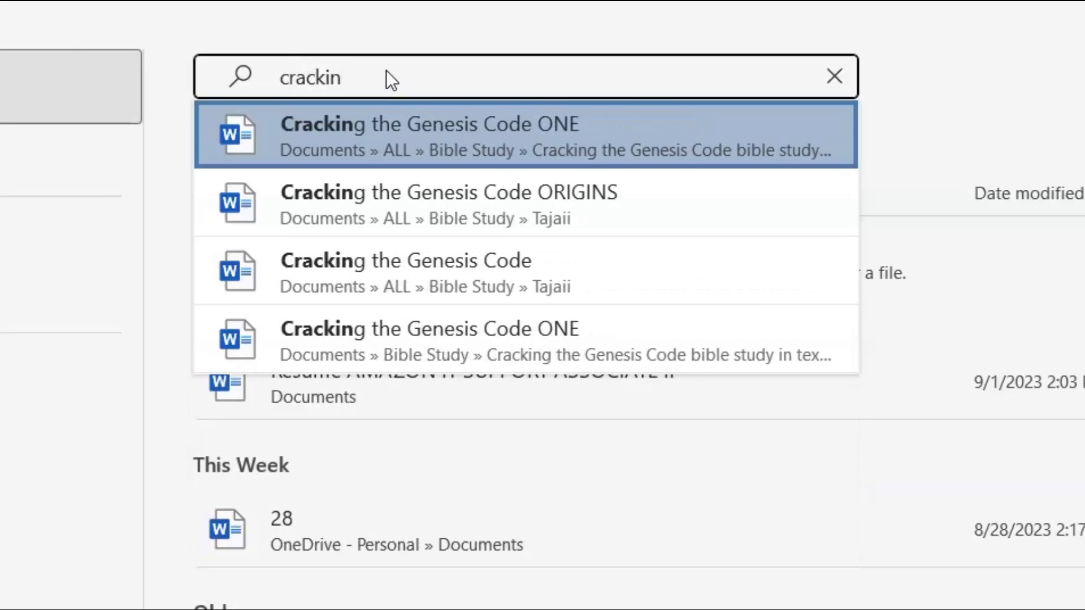
{"action": "type", "text": "g"}
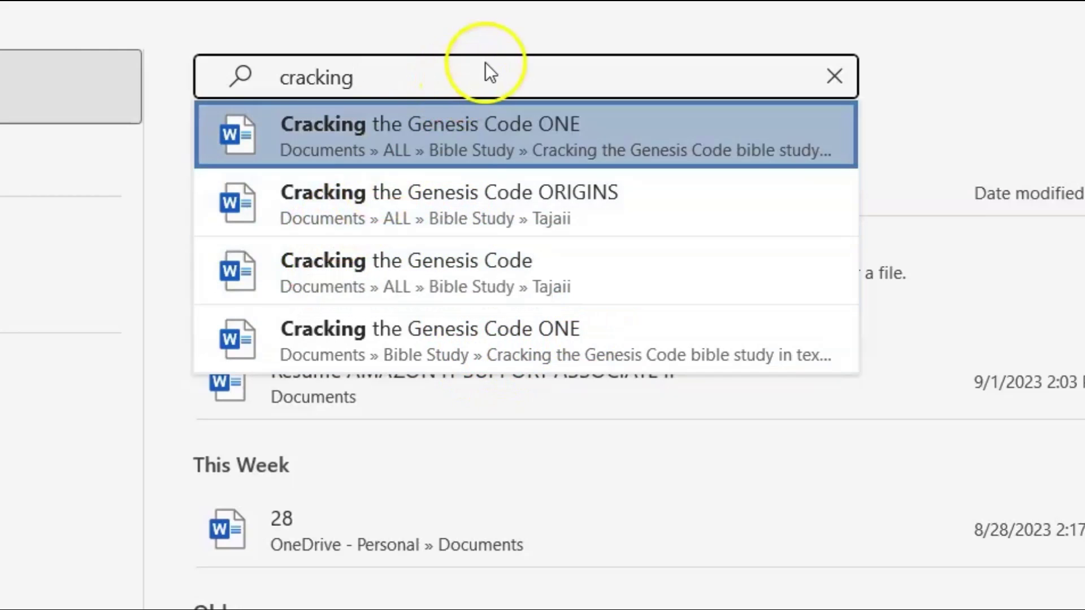
Open the top 'cracking' search result and dismiss the invalid directory warning
{"action": "key", "text": "Return"}
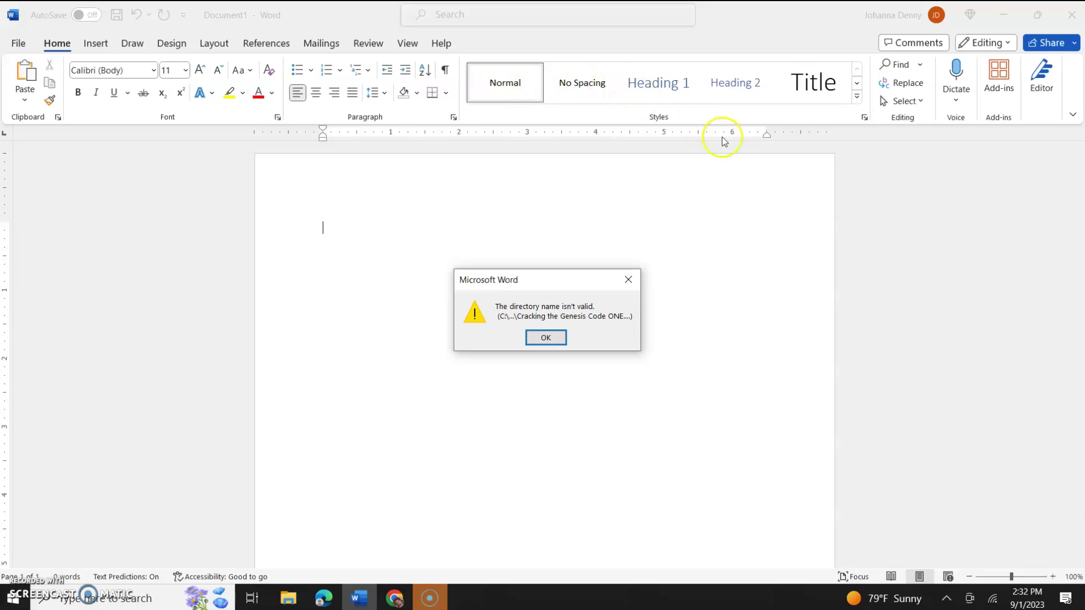
{"action": "left_click", "coordinate": [560, 334]}
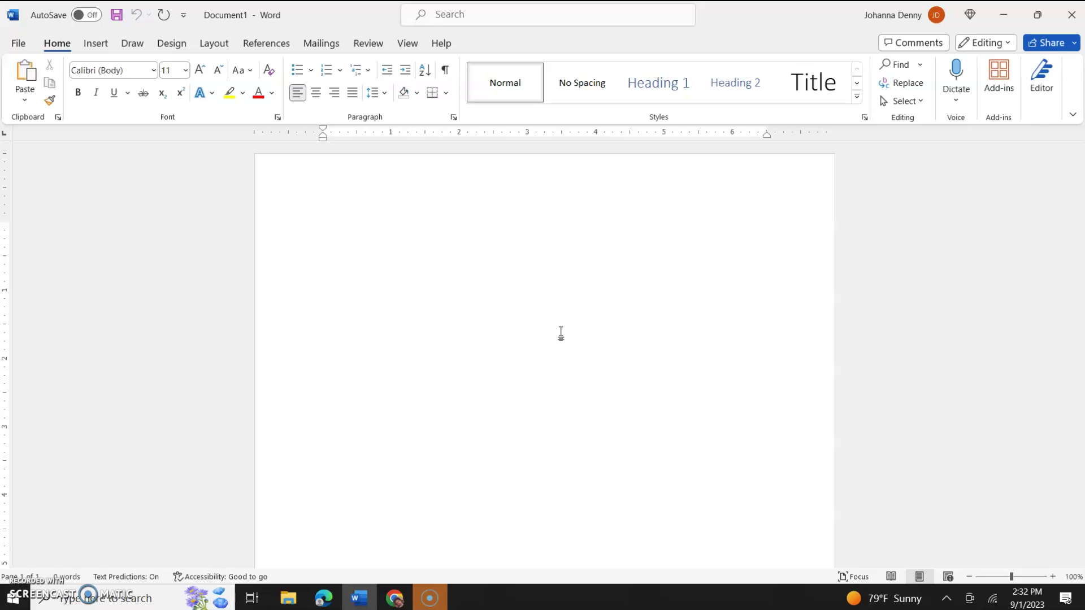
Leave the blank document for the File backstage with the Recent list
{"action": "left_click", "coordinate": [23, 43]}
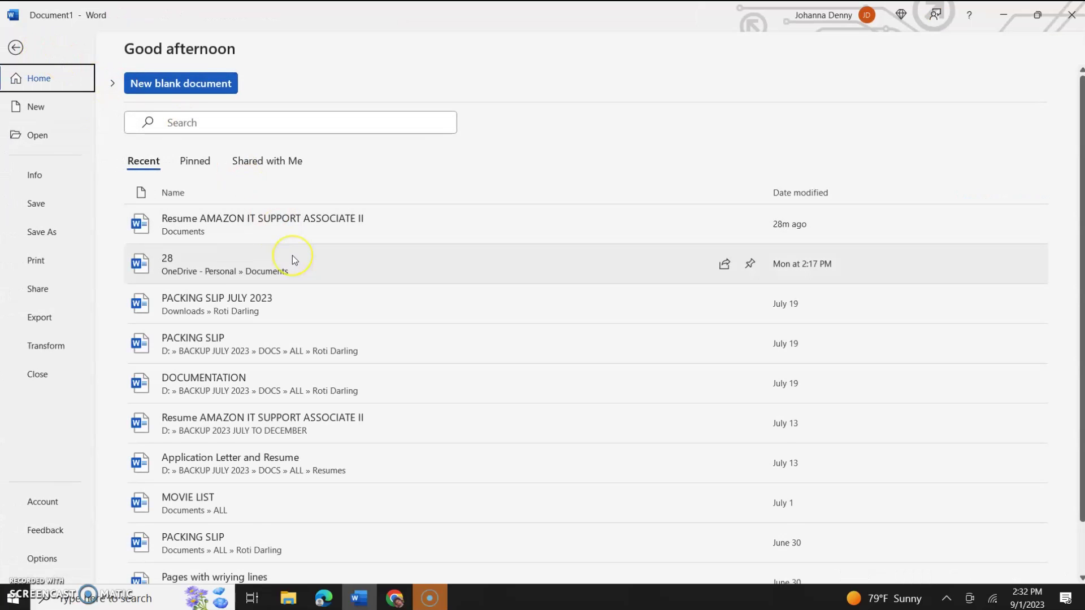
{"action": "scroll", "coordinate": [293, 260], "scroll_direction": "down", "scroll_amount": 1}
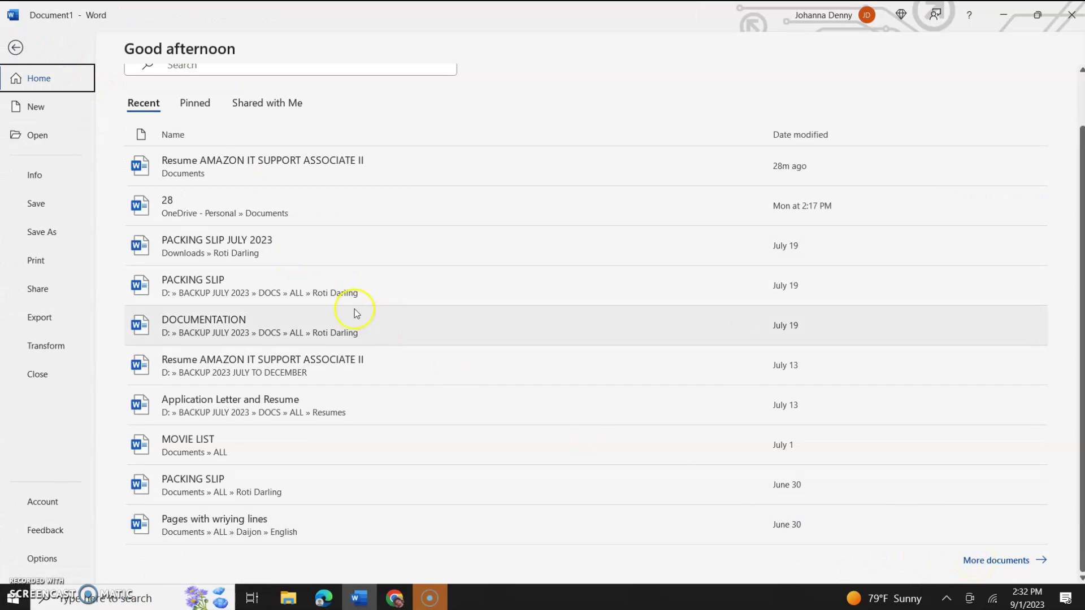
Go to the Open page and switch to the Folders list of recently used folders
{"action": "left_click", "coordinate": [997, 560]}
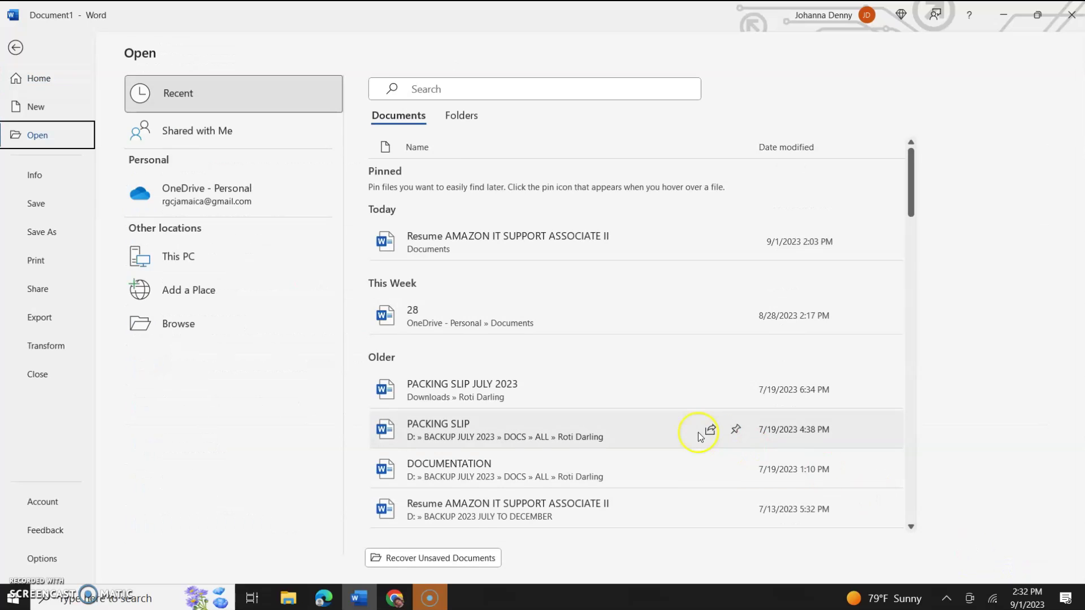
{"action": "scroll", "coordinate": [699, 436], "scroll_direction": "down", "scroll_amount": 5}
{"action": "scroll", "coordinate": [703, 441], "scroll_direction": "down", "scroll_amount": 3}
{"action": "scroll", "coordinate": [708, 447], "scroll_direction": "down", "scroll_amount": 3}
{"action": "scroll", "coordinate": [710, 452], "scroll_direction": "down", "scroll_amount": 3}
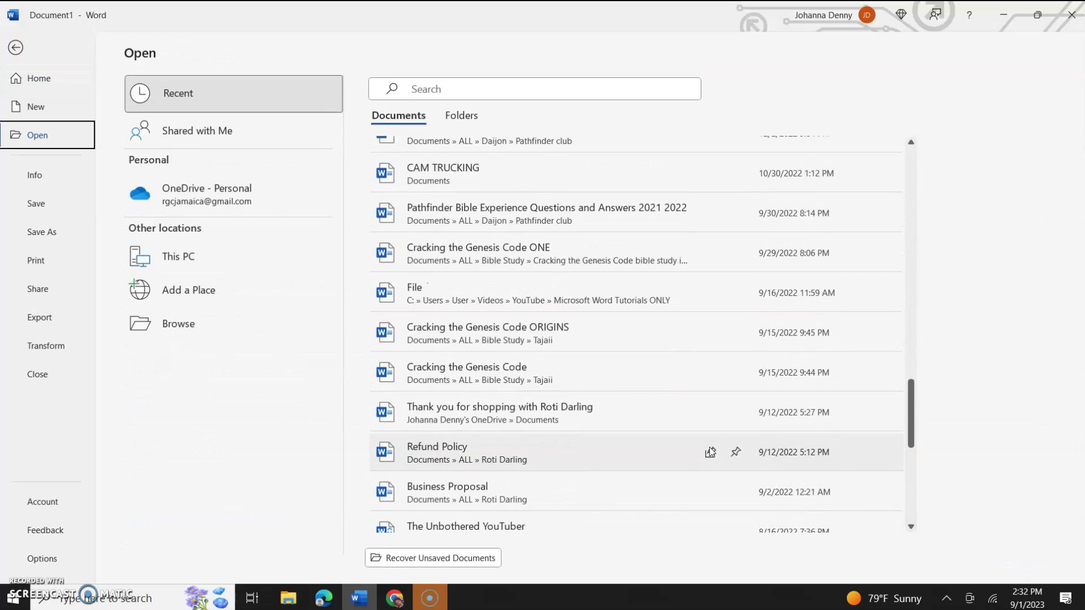
{"action": "scroll", "coordinate": [711, 451], "scroll_direction": "down", "scroll_amount": 3}
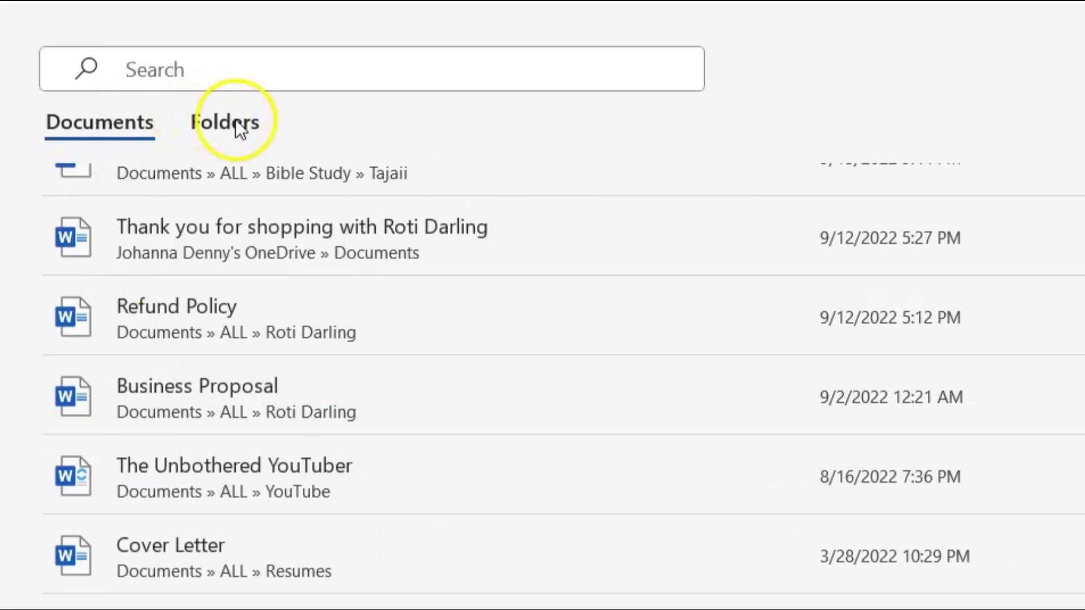
{"action": "left_click", "coordinate": [235, 120]}
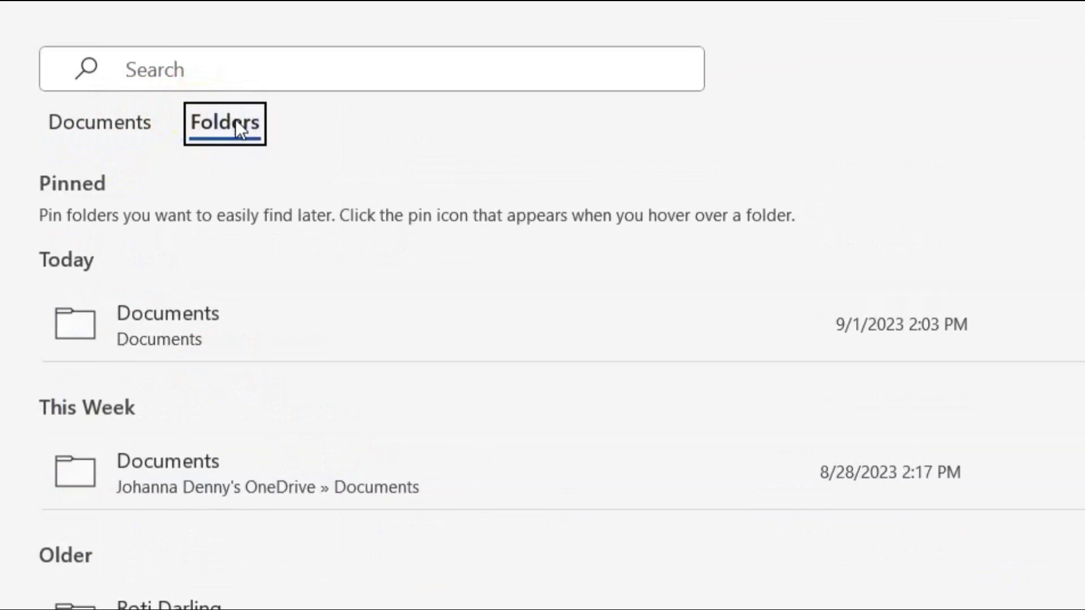
{"action": "scroll", "coordinate": [280, 466], "scroll_direction": "down", "scroll_amount": 5}
{"action": "scroll", "coordinate": [280, 466], "scroll_direction": "down", "scroll_amount": 5}
{"action": "scroll", "coordinate": [281, 470], "scroll_direction": "down", "scroll_amount": 3}
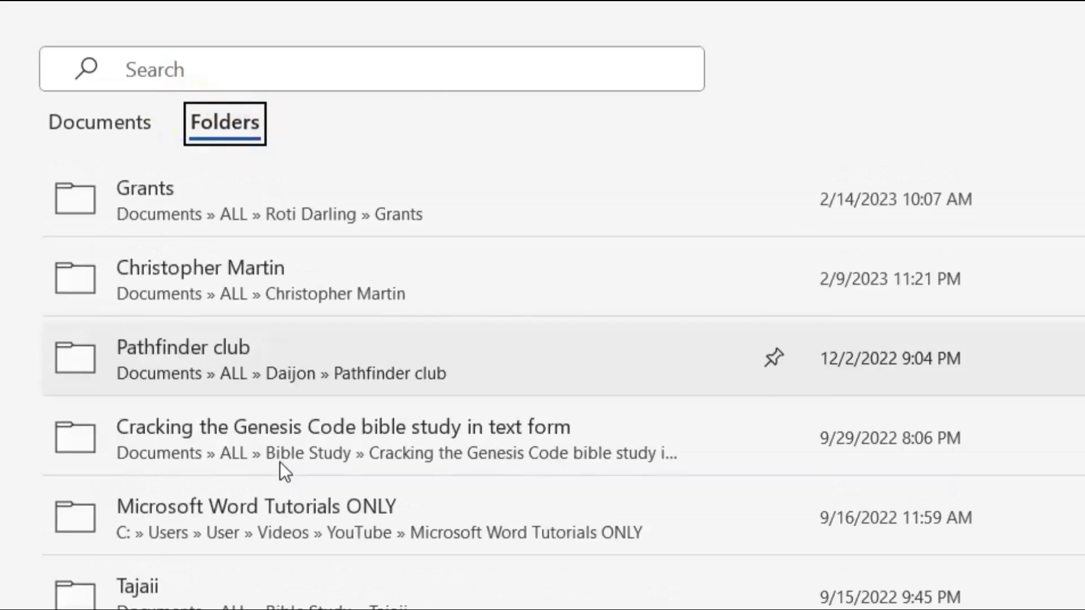
{"action": "scroll", "coordinate": [280, 462], "scroll_direction": "down", "scroll_amount": 3}
{"action": "scroll", "coordinate": [489, 290], "scroll_direction": "down", "scroll_amount": 5}
{"action": "scroll", "coordinate": [489, 291], "scroll_direction": "down", "scroll_amount": 5}
{"action": "scroll", "coordinate": [489, 290], "scroll_direction": "down", "scroll_amount": 1}
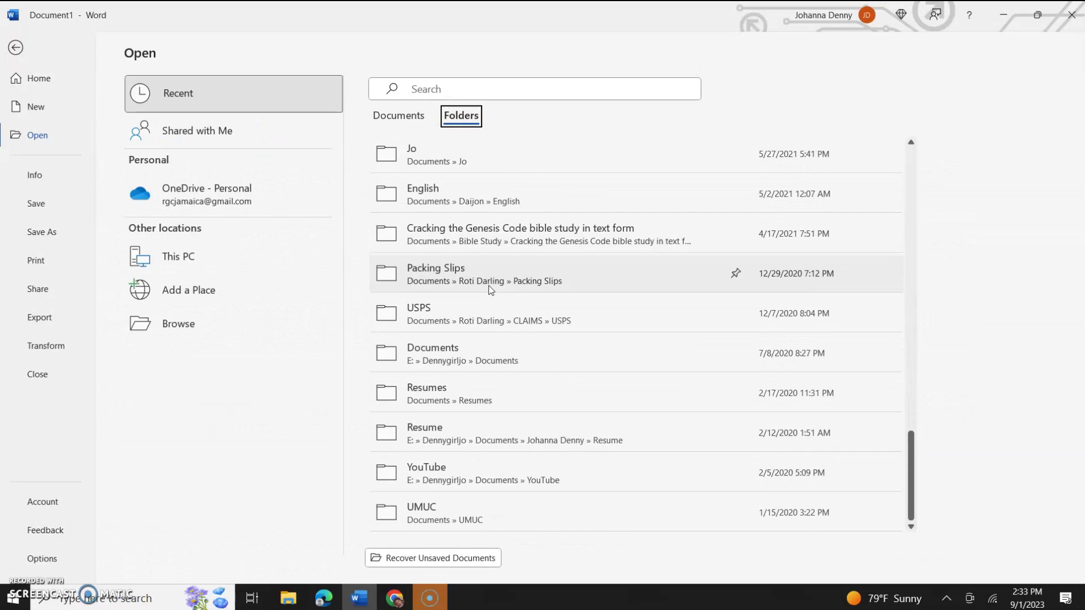
{"action": "scroll", "coordinate": [490, 290], "scroll_direction": "up", "scroll_amount": 5}
{"action": "scroll", "coordinate": [489, 290], "scroll_direction": "up", "scroll_amount": 5}
{"action": "scroll", "coordinate": [489, 290], "scroll_direction": "up", "scroll_amount": 5}
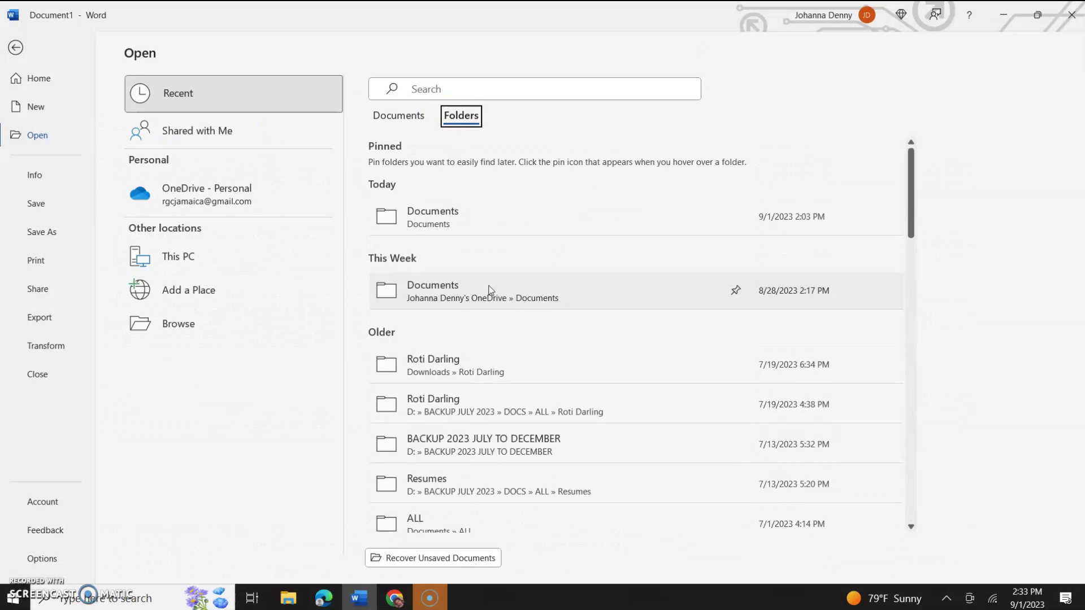